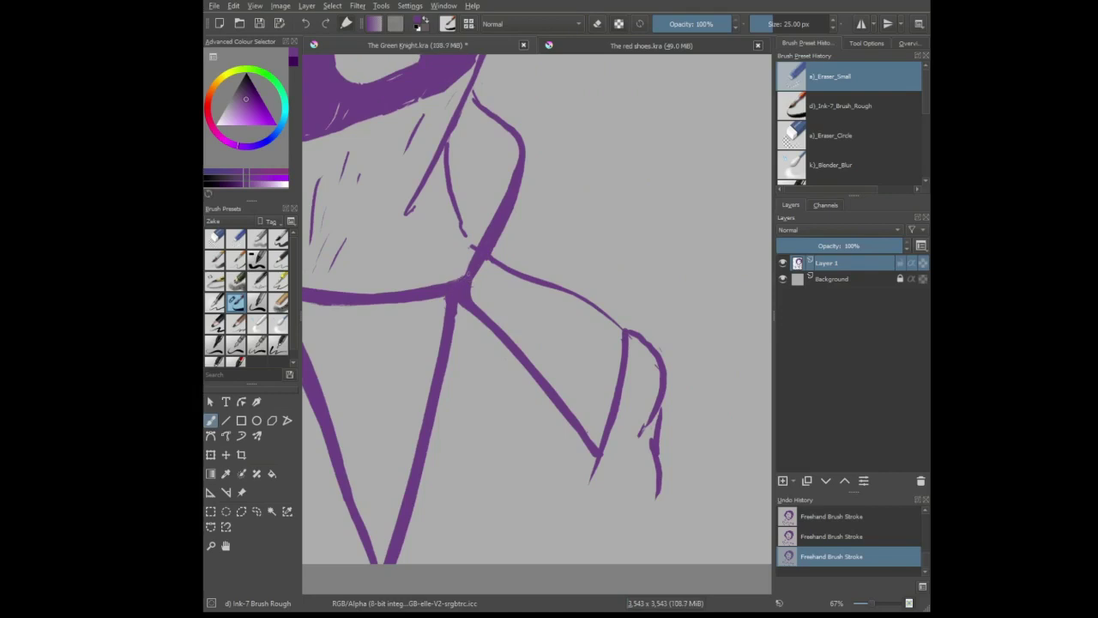
Extend both arm lines below the right-hand shoulder toward the canvas's lower edge and thin the inner line by erasing
{"action": "left_click_drag", "start_coordinate": [576, 436], "coordinate": [502, 341]}
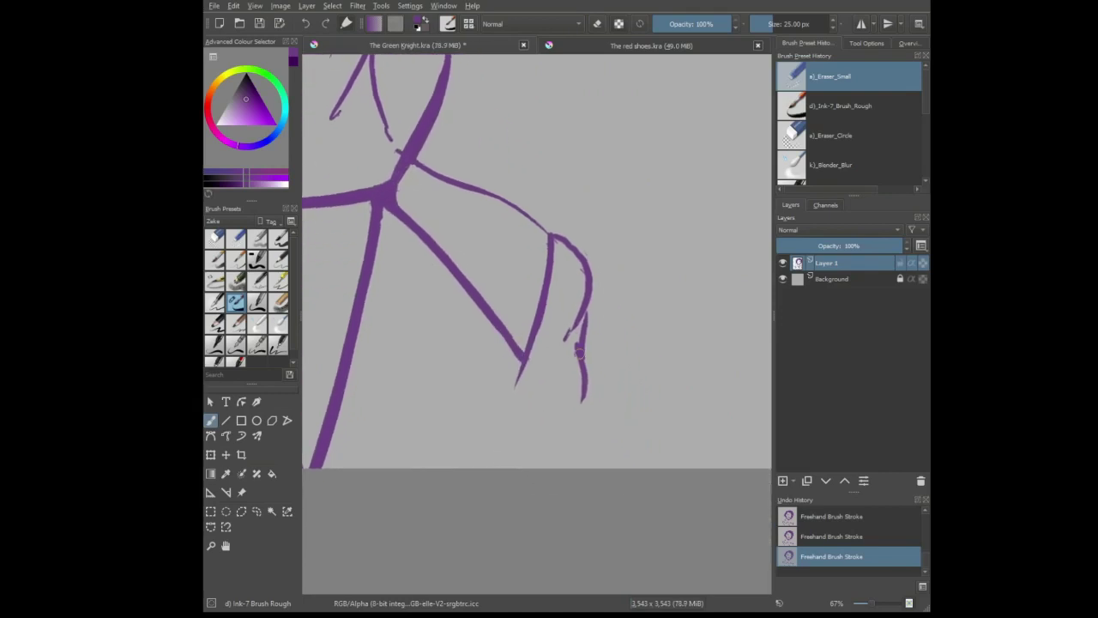
{"action": "left_click_drag", "start_coordinate": [581, 396], "coordinate": [579, 455]}
{"action": "left_click_drag", "start_coordinate": [522, 360], "coordinate": [491, 468]}
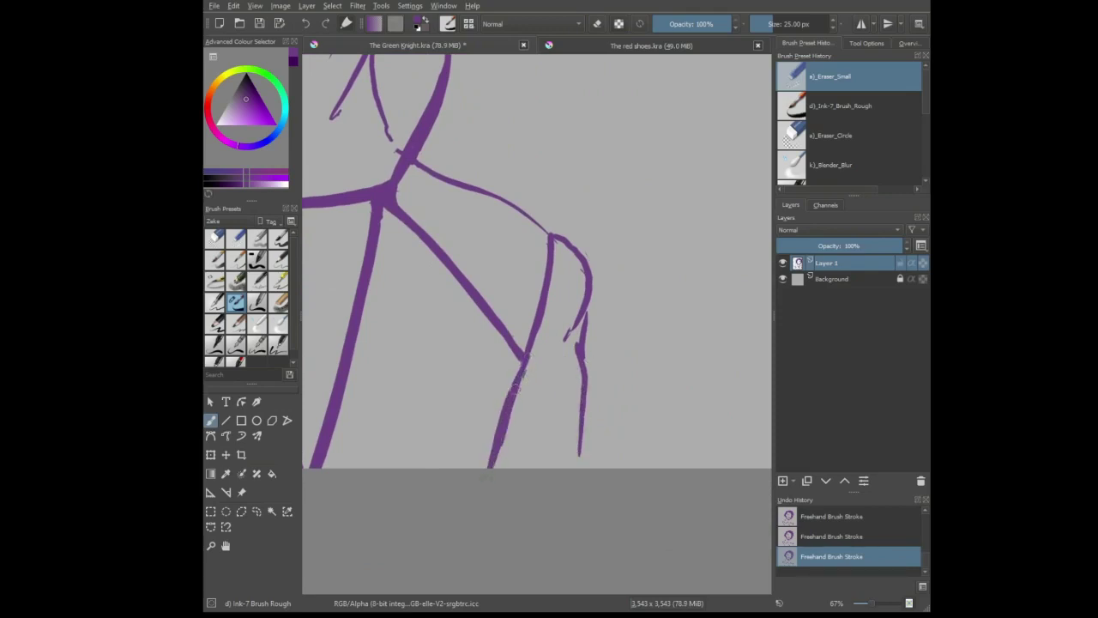
{"action": "key", "text": "e"}
{"action": "mouse_move", "coordinate": [511, 381]}
{"action": "left_mouse_down"}
{"action": "mouse_move", "coordinate": [487, 468]}
{"action": "mouse_move", "coordinate": [499, 420]}
{"action": "mouse_move", "coordinate": [498, 441]}
{"action": "left_mouse_up"}
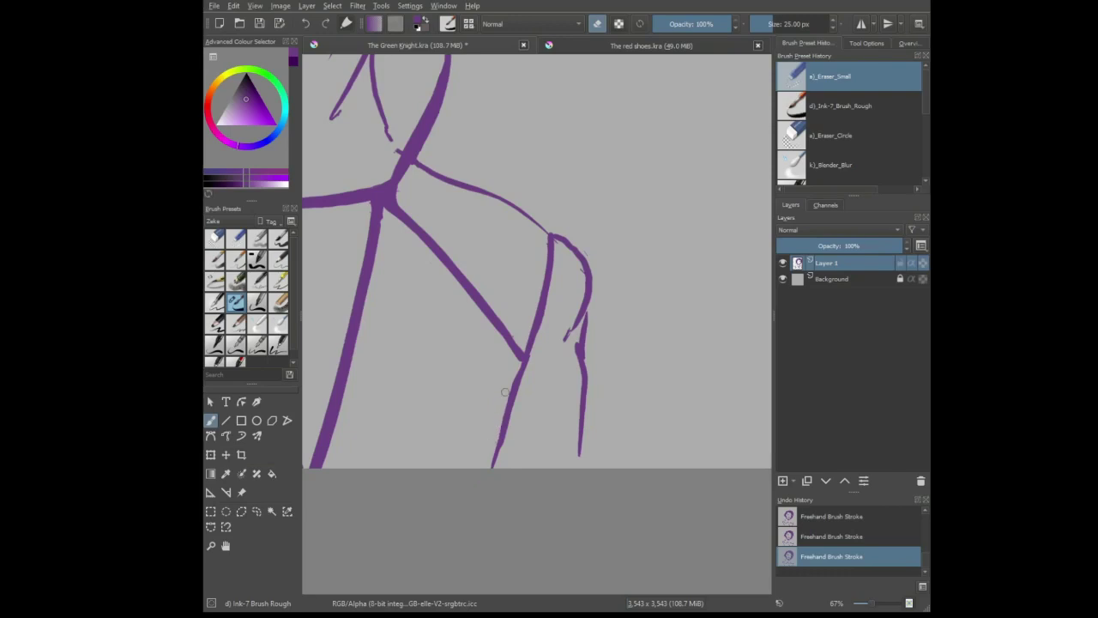
{"action": "left_click", "coordinate": [598, 24]}
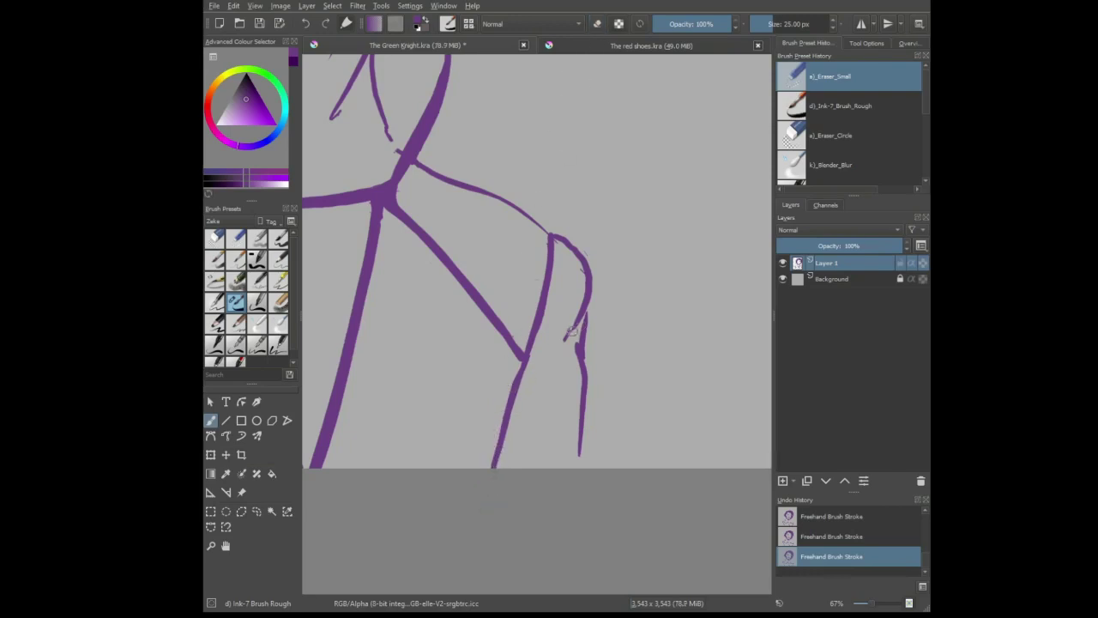
{"action": "left_click_drag", "start_coordinate": [571, 331], "coordinate": [562, 349]}
{"action": "left_click_drag", "start_coordinate": [466, 352], "coordinate": [692, 344]}
{"action": "left_click_drag", "start_coordinate": [370, 341], "coordinate": [583, 372]}
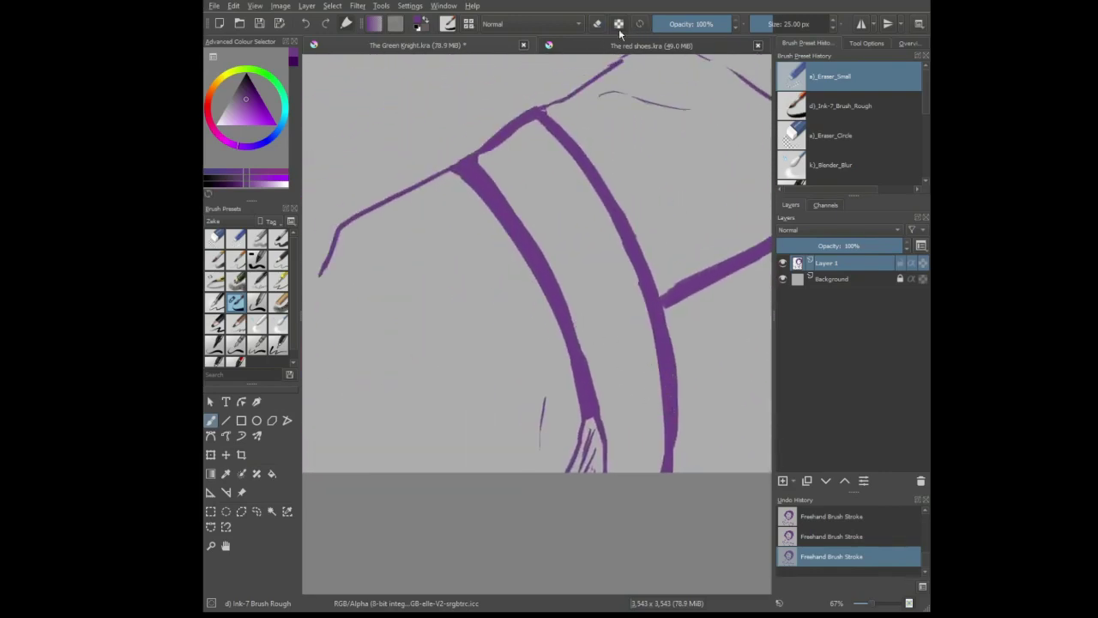
{"action": "left_click_drag", "start_coordinate": [403, 309], "coordinate": [506, 399]}
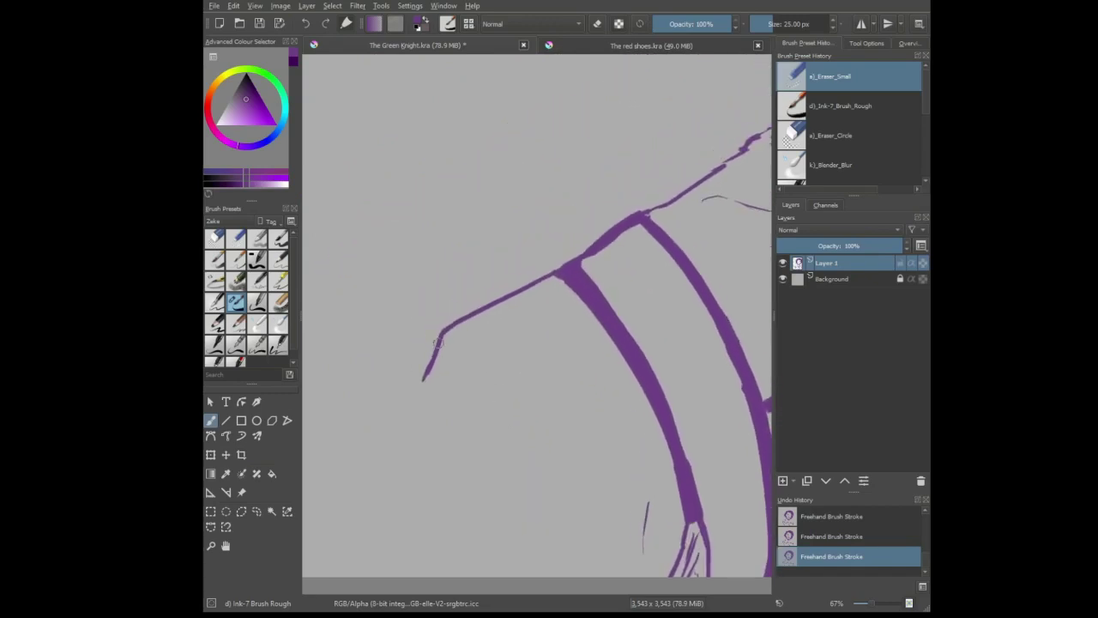
{"action": "scroll", "coordinate": [421, 338], "scroll_direction": "down", "scroll_amount": 8}
{"action": "scroll", "coordinate": [419, 254], "scroll_direction": "up", "scroll_amount": 3}
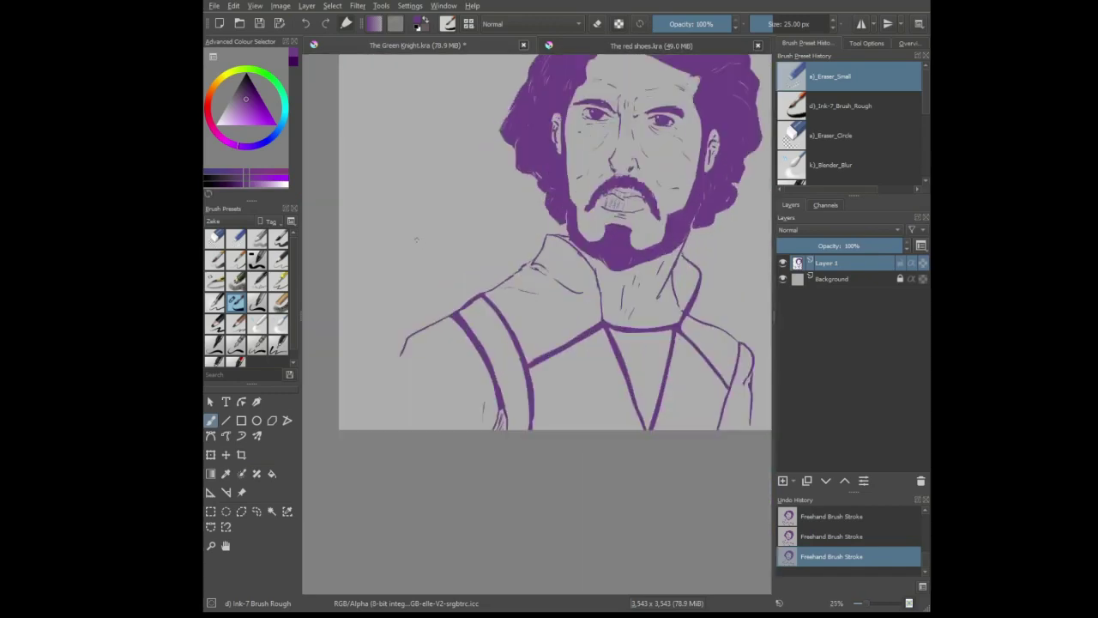
{"action": "left_click_drag", "start_coordinate": [417, 240], "coordinate": [469, 377]}
{"action": "left_click_drag", "start_coordinate": [463, 133], "coordinate": [442, 145]}
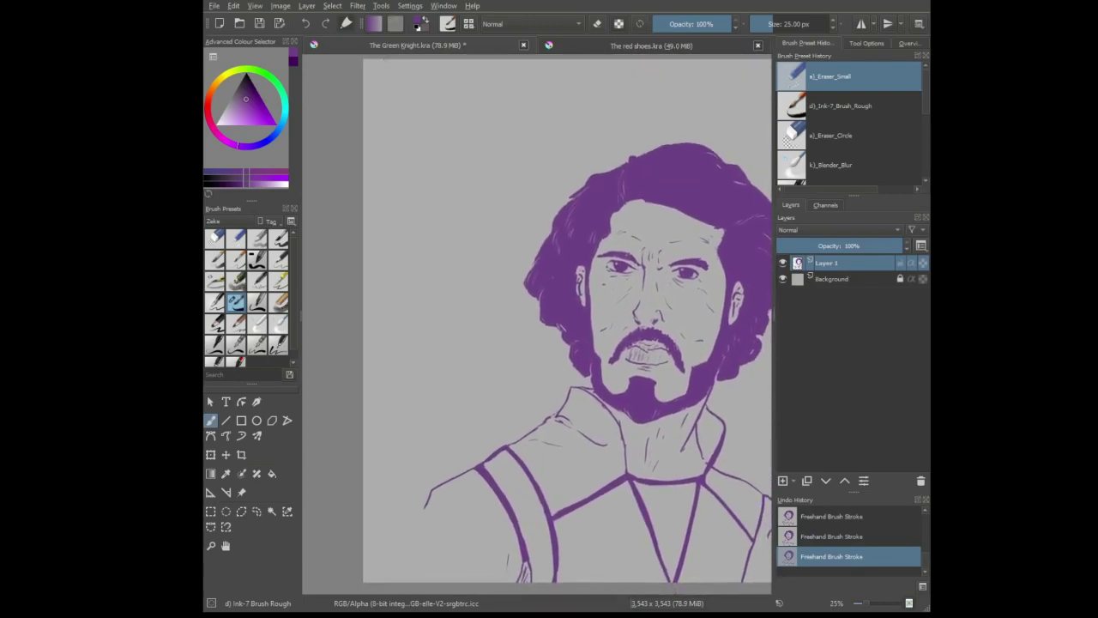
{"action": "left_click_drag", "start_coordinate": [390, 67], "coordinate": [410, 581]}
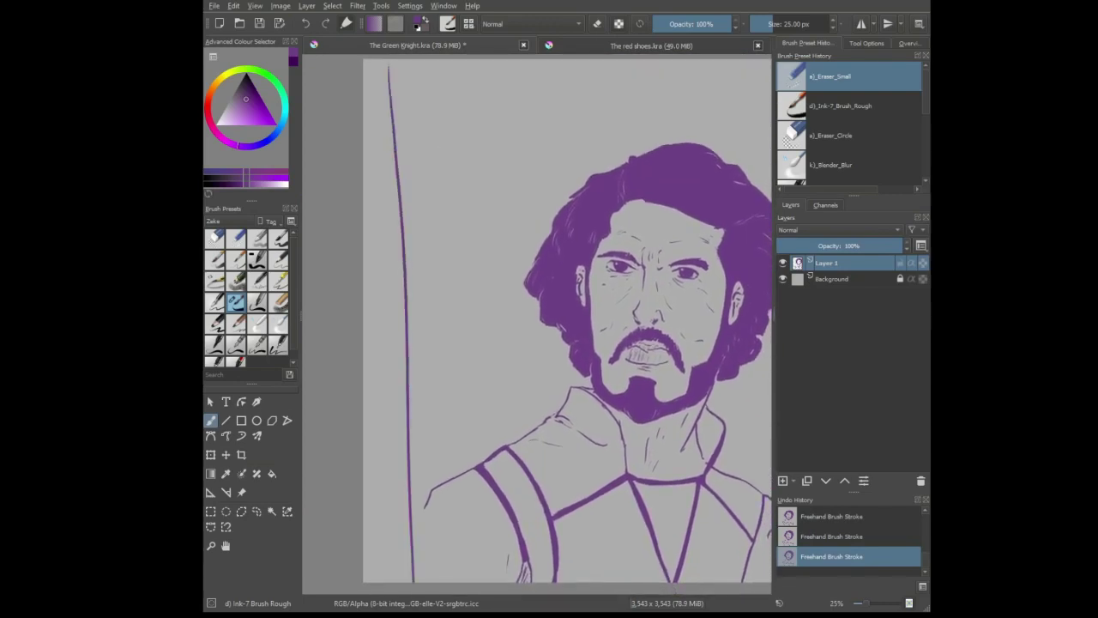
{"action": "key", "text": "ctrl+z"}
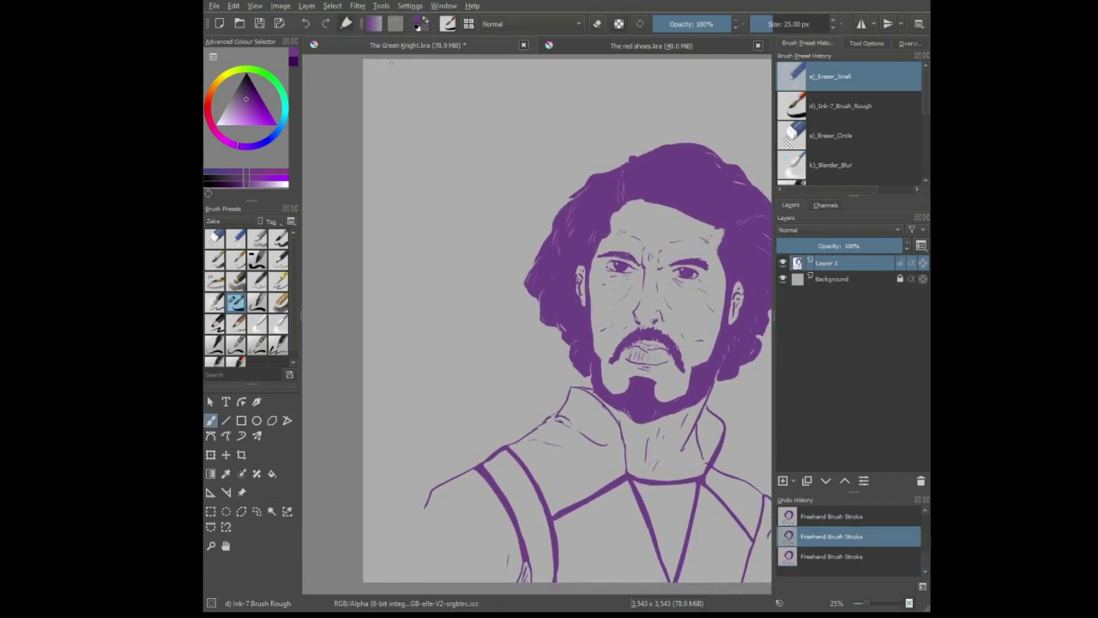
{"action": "key", "text": "ctrl+shift+z"}
{"action": "left_click", "coordinate": [307, 23]}
{"action": "scroll", "coordinate": [412, 98], "scroll_direction": "down", "scroll_amount": 1}
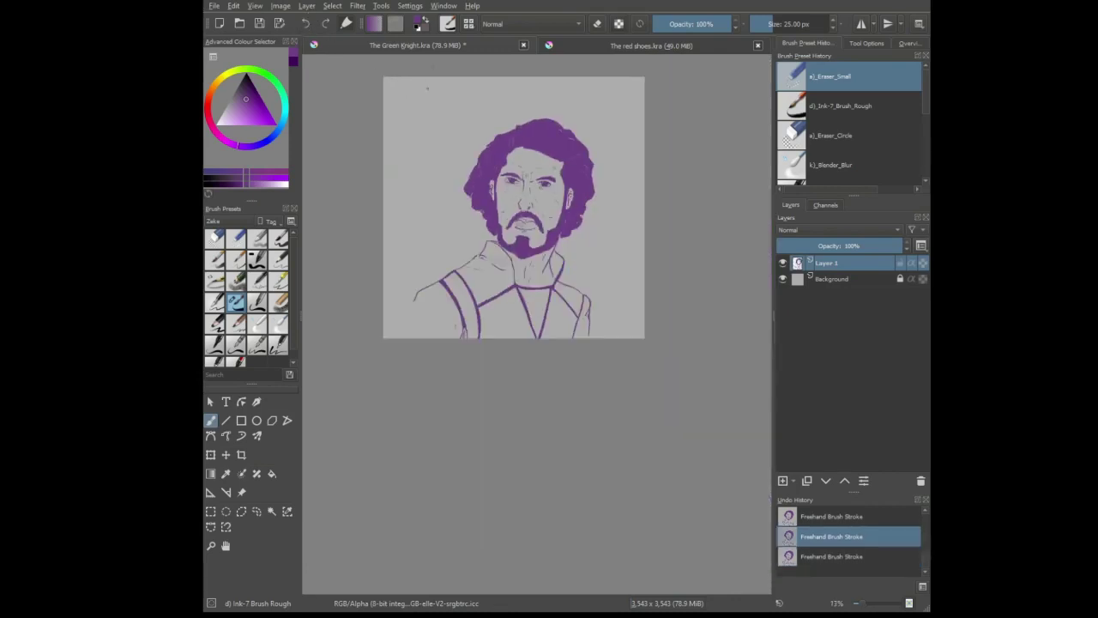
{"action": "key", "text": "ctrl+shift+z"}
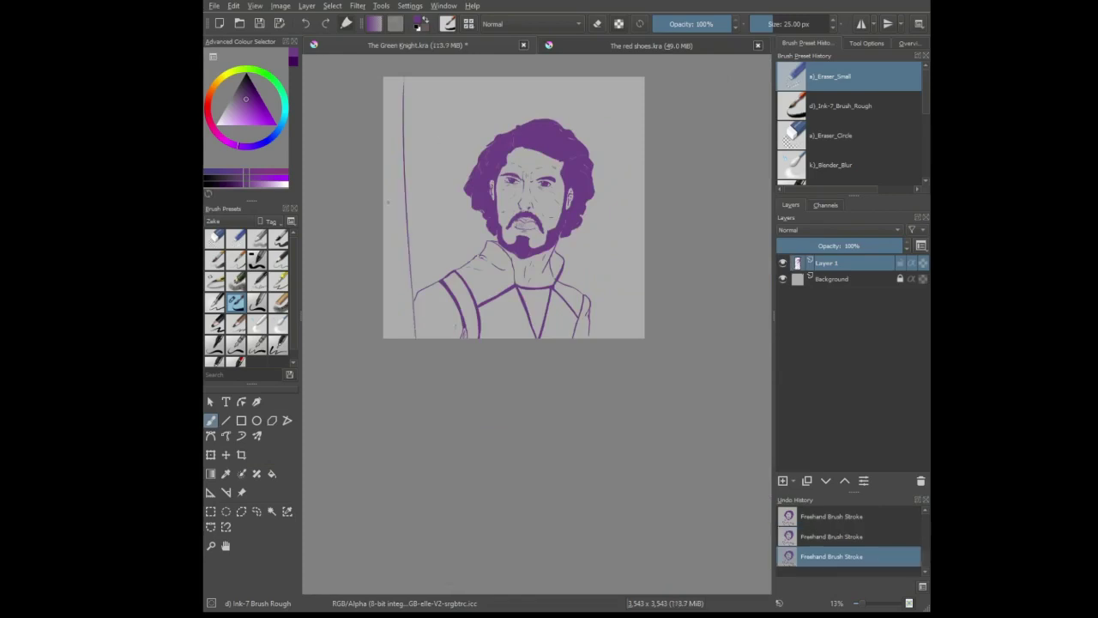
{"action": "left_click", "coordinate": [308, 24]}
{"action": "key", "text": "ctrl+shift+z"}
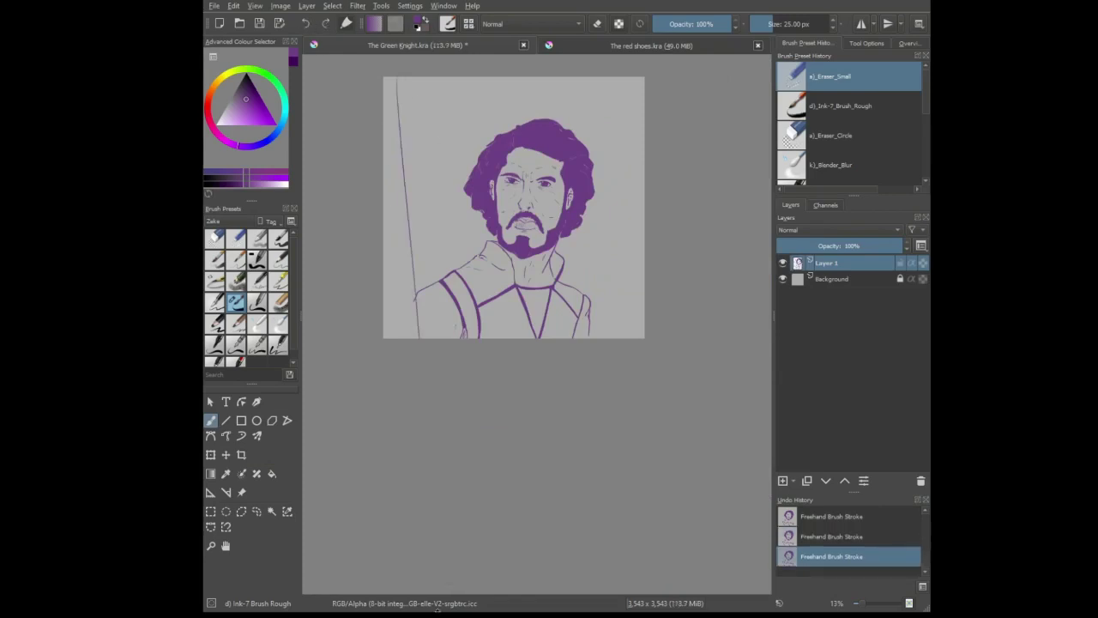
{"action": "left_click", "coordinate": [306, 24]}
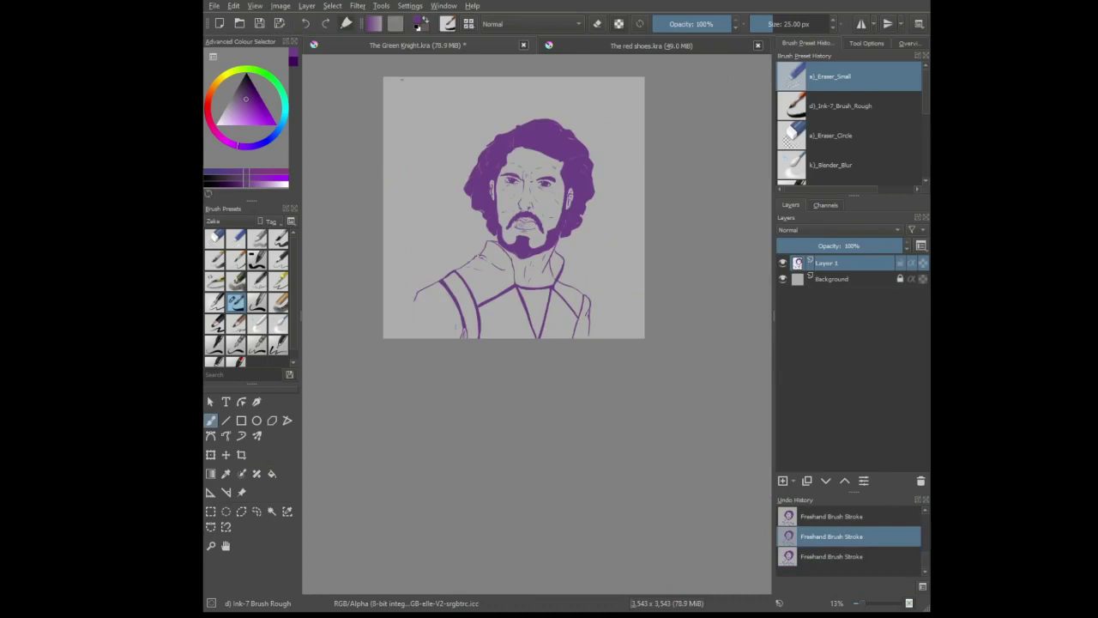
{"action": "key", "text": "ctrl+shift+z"}
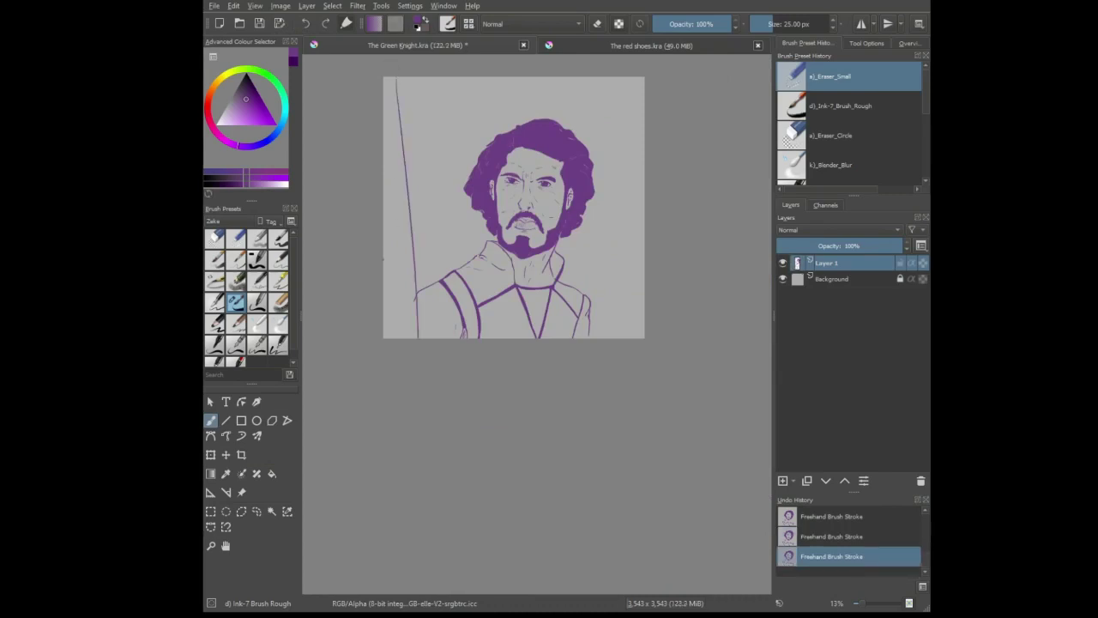
{"action": "left_click_drag", "start_coordinate": [382, 258], "coordinate": [397, 338]}
{"action": "scroll", "coordinate": [421, 305], "scroll_direction": "up", "scroll_amount": 1}
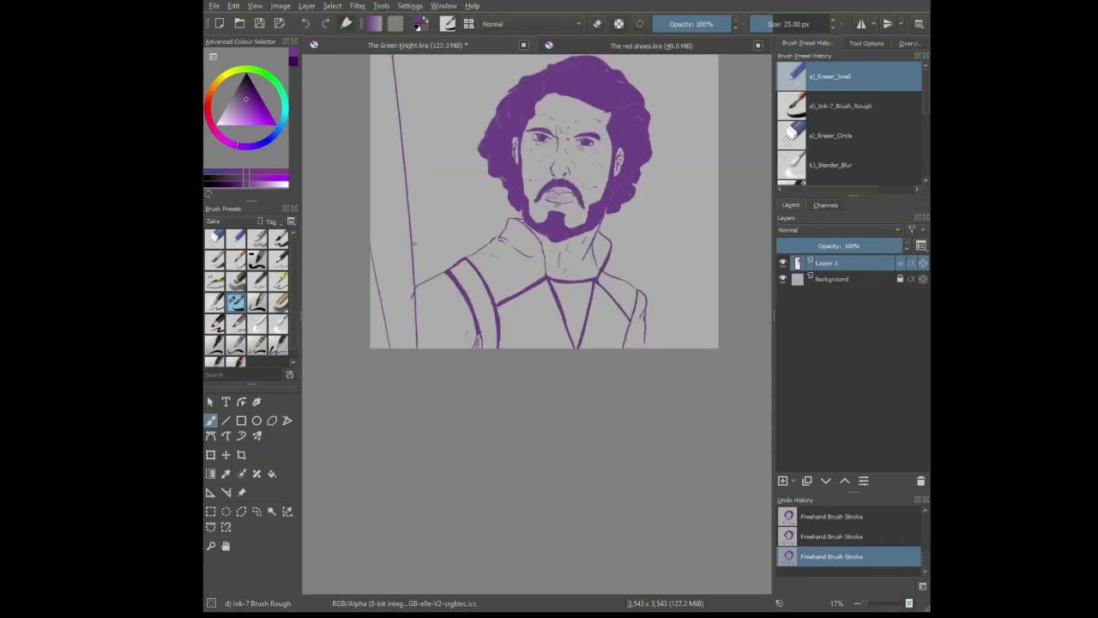
{"action": "left_click_drag", "start_coordinate": [420, 114], "coordinate": [433, 242]}
{"action": "left_click", "coordinate": [303, 24]}
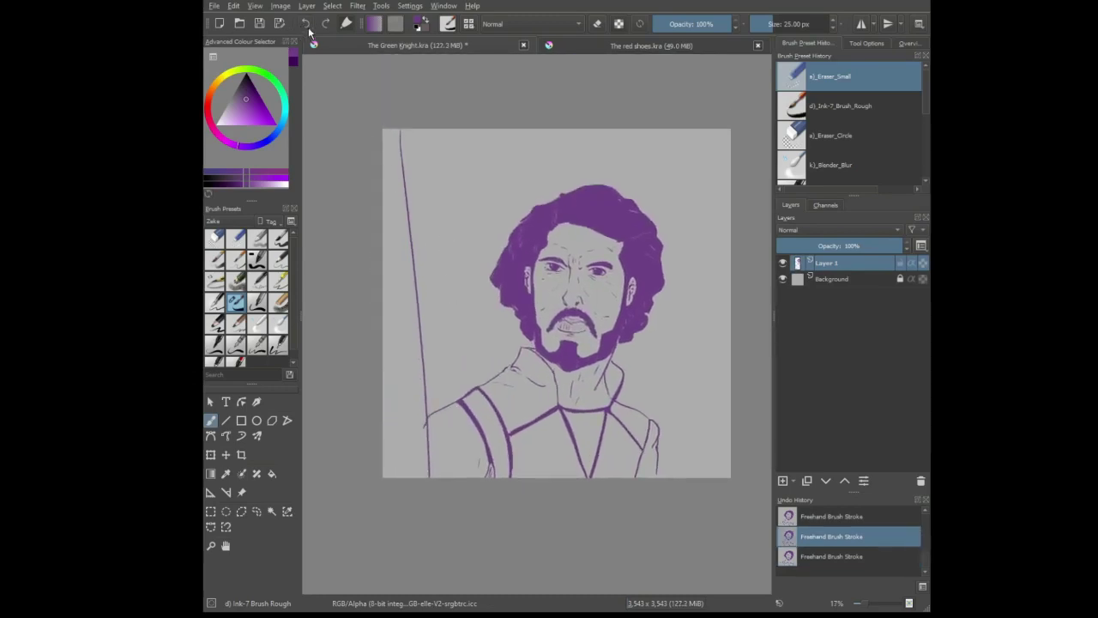
{"action": "left_click", "coordinate": [304, 24]}
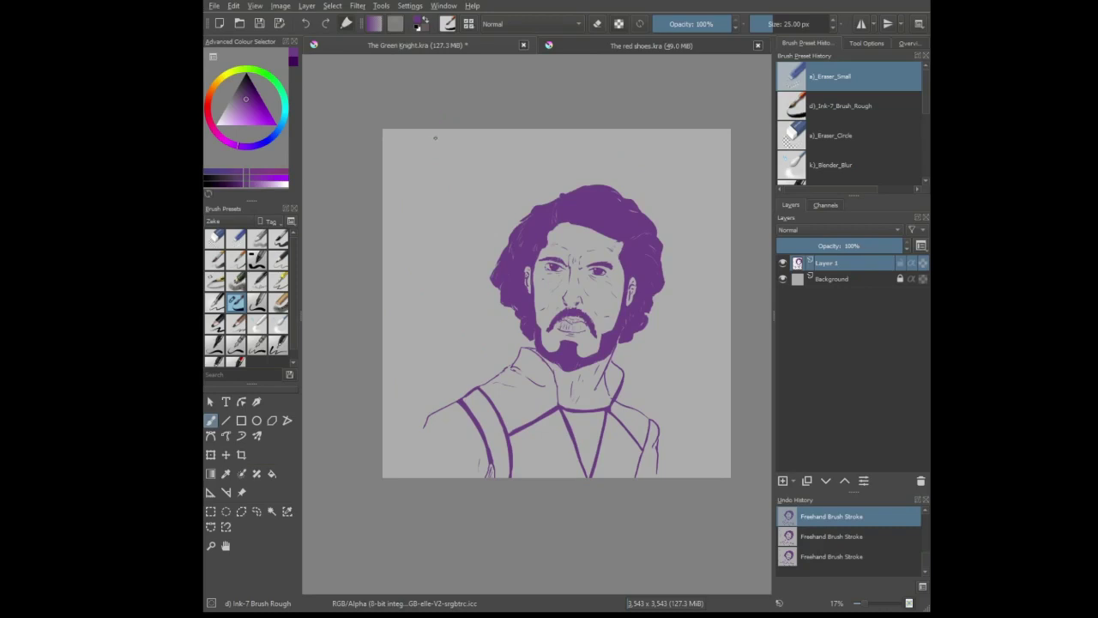
{"action": "key", "text": "ctrl+shift+z"}
{"action": "key", "text": "ctrl+shift+z"}
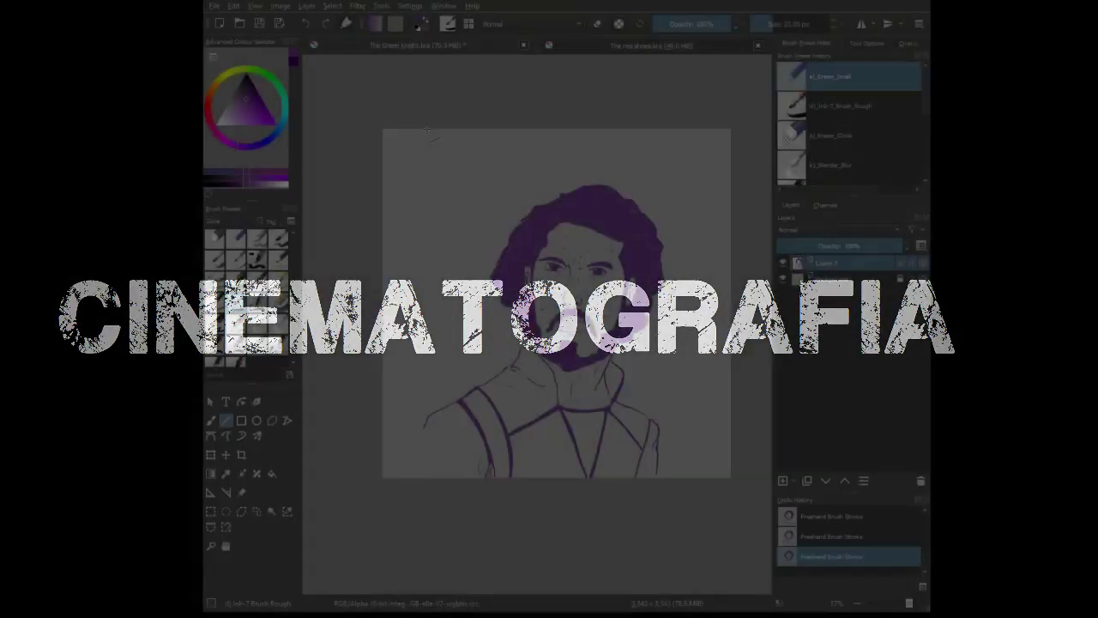
{"action": "left_click_drag", "start_coordinate": [440, 515], "coordinate": [456, 509]}
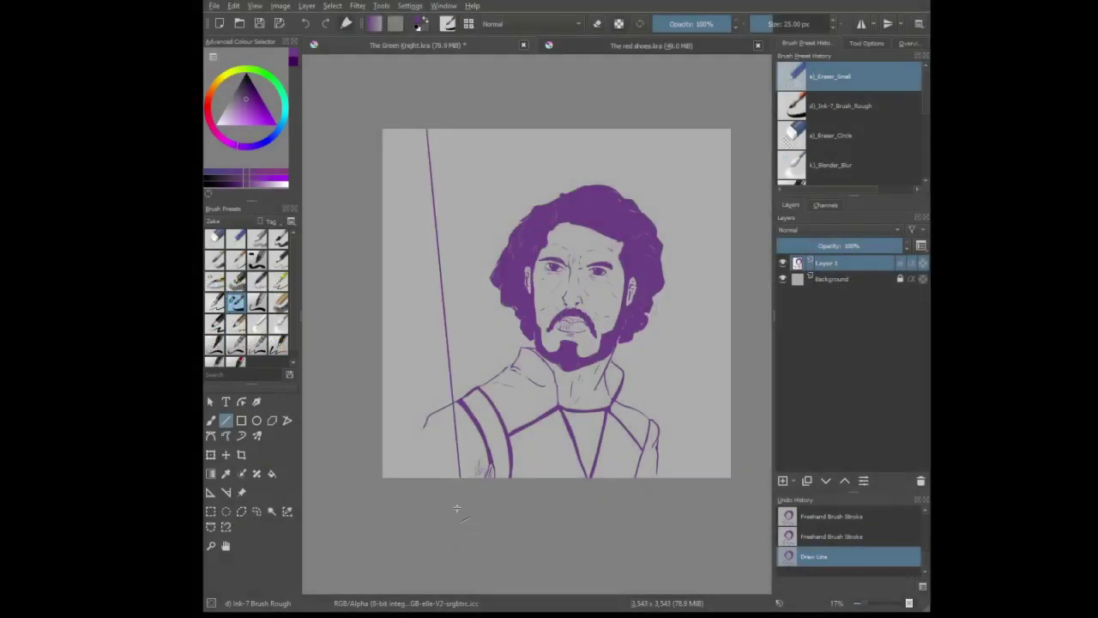
{"action": "left_click_drag", "start_coordinate": [379, 139], "coordinate": [418, 491]}
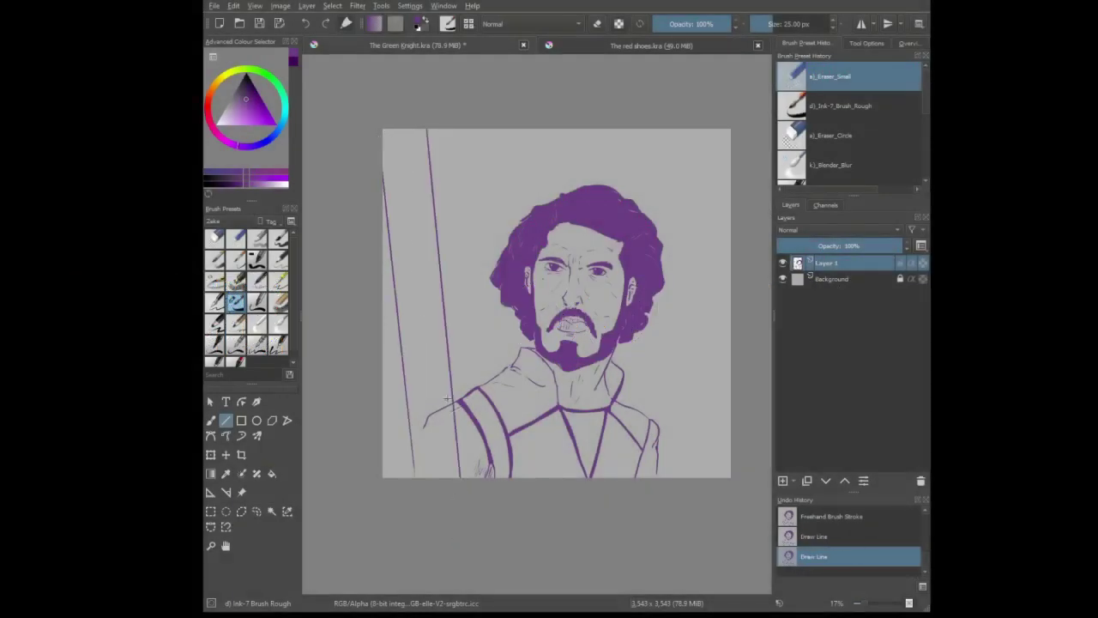
{"action": "key", "text": "b"}
{"action": "left_click", "coordinate": [305, 24]}
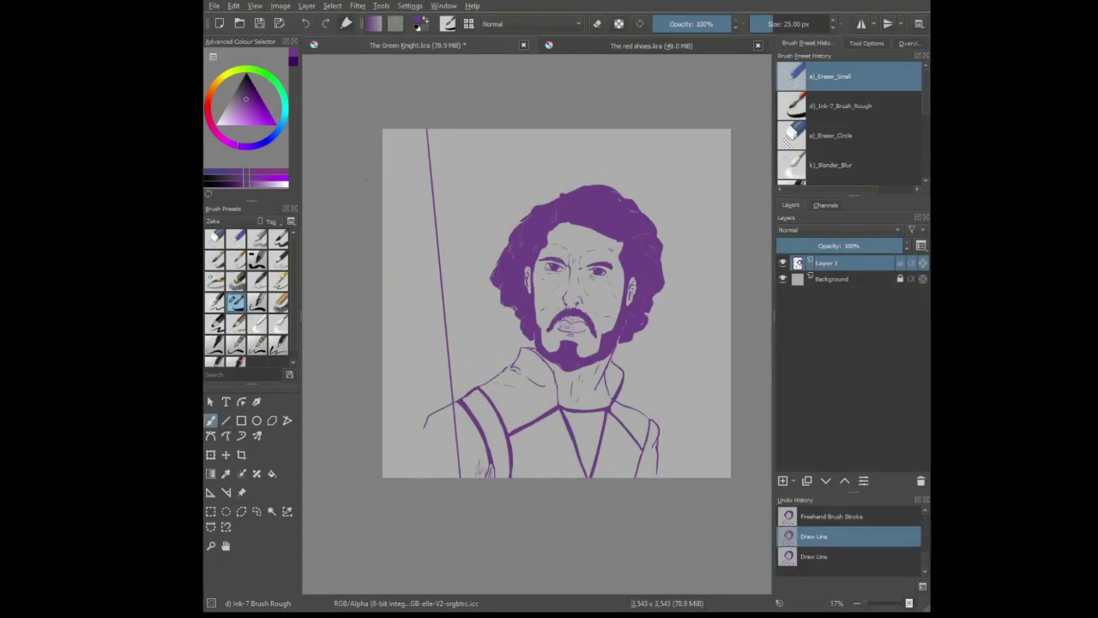
{"action": "left_click", "coordinate": [306, 25]}
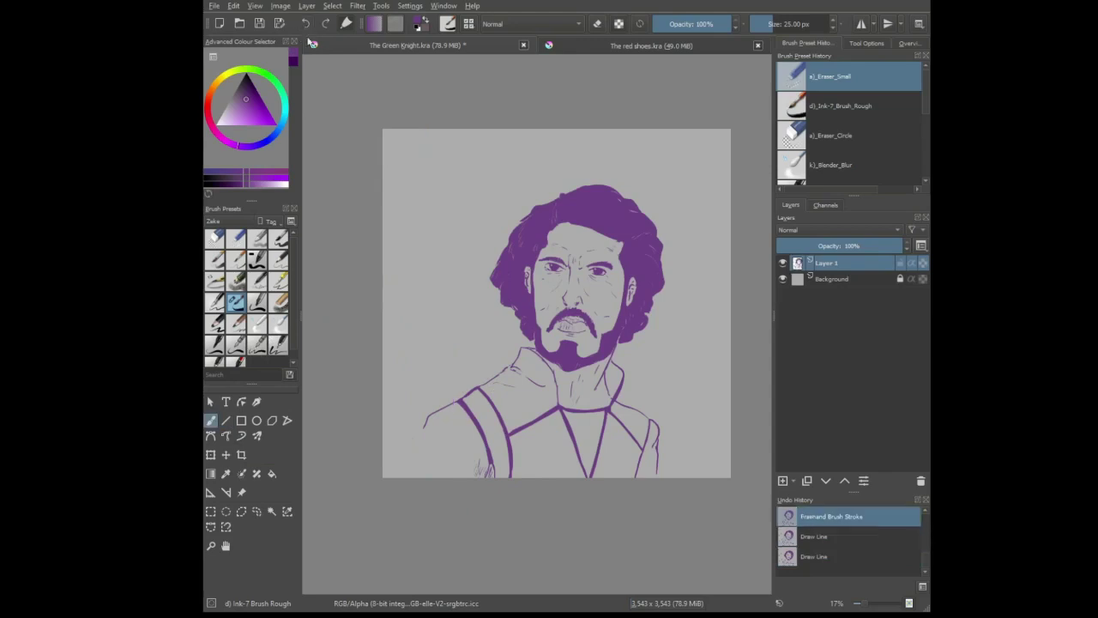
Paint two long slanted lines near the canvas's left edge as a shaft and erase the shoulder outline that falls between them
{"action": "left_click_drag", "start_coordinate": [404, 130], "coordinate": [440, 476]}
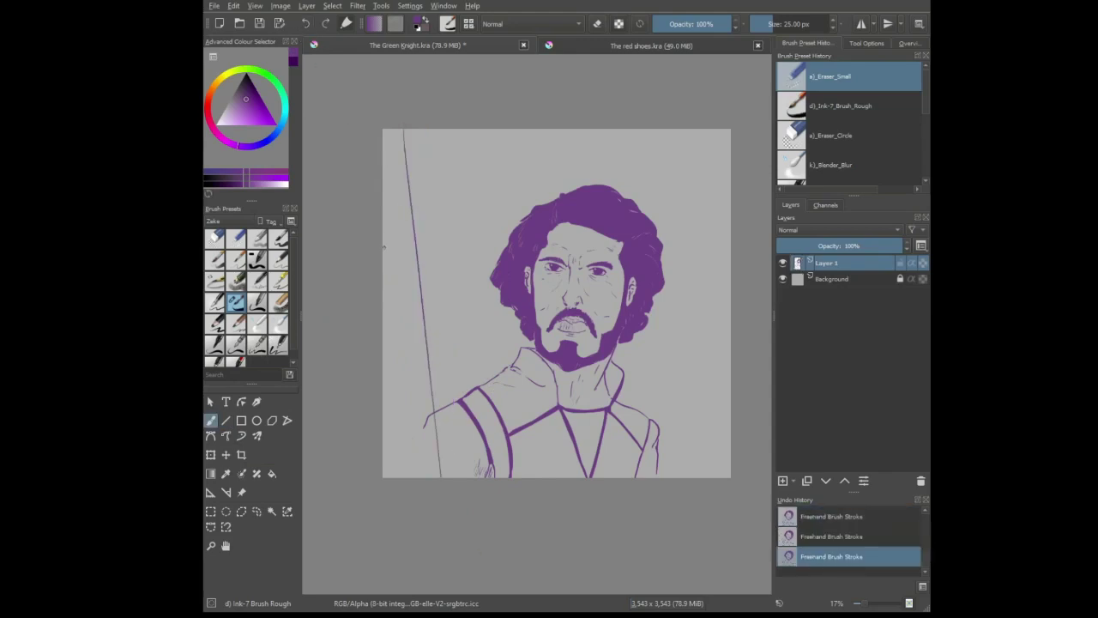
{"action": "left_click_drag", "start_coordinate": [382, 273], "coordinate": [410, 477]}
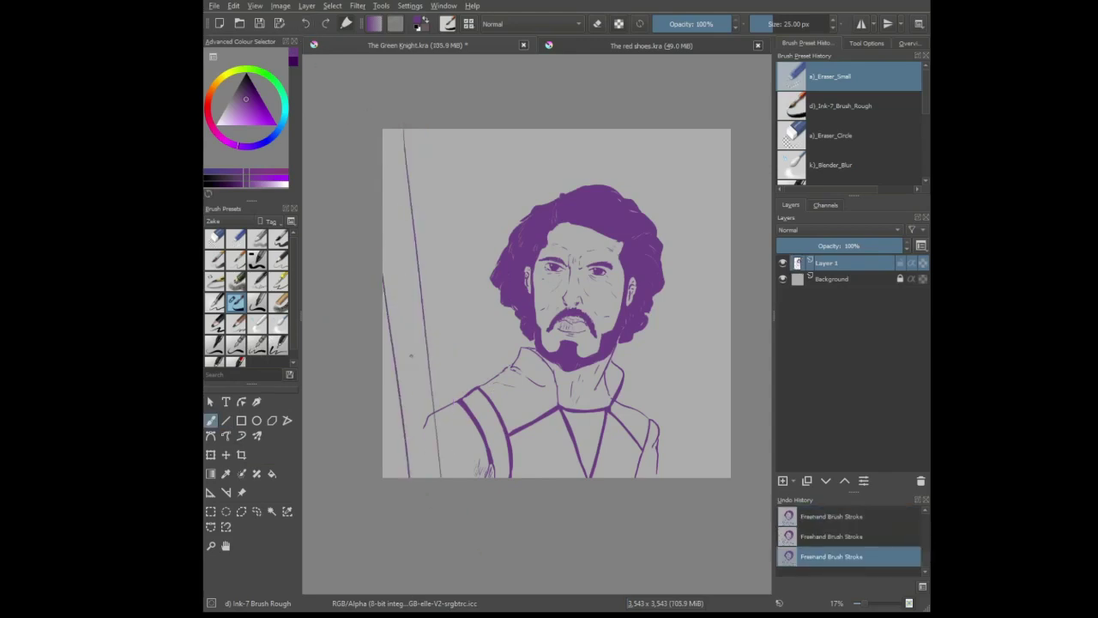
{"action": "left_click", "coordinate": [597, 24]}
{"action": "left_click", "coordinate": [597, 24]}
Shade the slanted shaft with short diagonal hatching strokes from its base up to the canvas's upper-left edge
{"action": "left_click_drag", "start_coordinate": [406, 458], "coordinate": [400, 478]}
{"action": "mouse_move", "coordinate": [422, 461]}
{"action": "left_mouse_down"}
{"action": "mouse_move", "coordinate": [410, 472]}
{"action": "mouse_move", "coordinate": [427, 477]}
{"action": "mouse_move", "coordinate": [412, 448]}
{"action": "left_mouse_up"}
{"action": "left_click_drag", "start_coordinate": [424, 425], "coordinate": [412, 437]}
{"action": "mouse_move", "coordinate": [424, 419]}
{"action": "left_mouse_down"}
{"action": "mouse_move", "coordinate": [412, 436]}
{"action": "mouse_move", "coordinate": [411, 408]}
{"action": "left_mouse_up"}
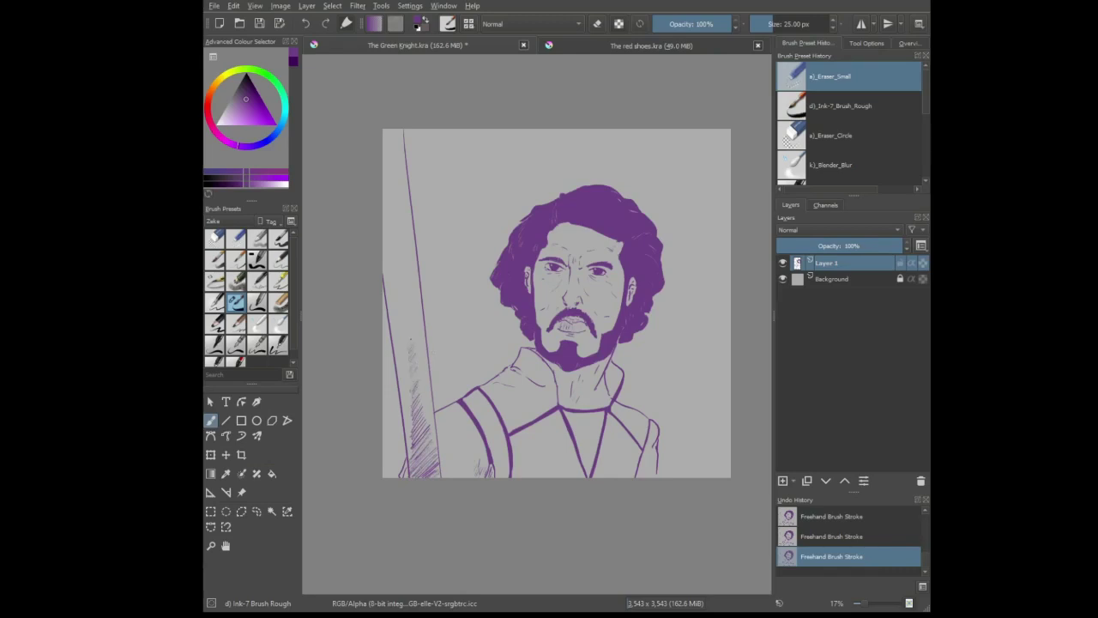
{"action": "left_click_drag", "start_coordinate": [412, 331], "coordinate": [405, 341]}
{"action": "mouse_move", "coordinate": [412, 326]}
{"action": "left_mouse_down"}
{"action": "mouse_move", "coordinate": [404, 340]}
{"action": "mouse_move", "coordinate": [402, 319]}
{"action": "left_mouse_up"}
{"action": "left_click_drag", "start_coordinate": [408, 302], "coordinate": [402, 315]}
{"action": "left_click_drag", "start_coordinate": [405, 270], "coordinate": [397, 282]}
{"action": "left_click_drag", "start_coordinate": [398, 235], "coordinate": [391, 240]}
{"action": "left_click_drag", "start_coordinate": [398, 223], "coordinate": [389, 225]}
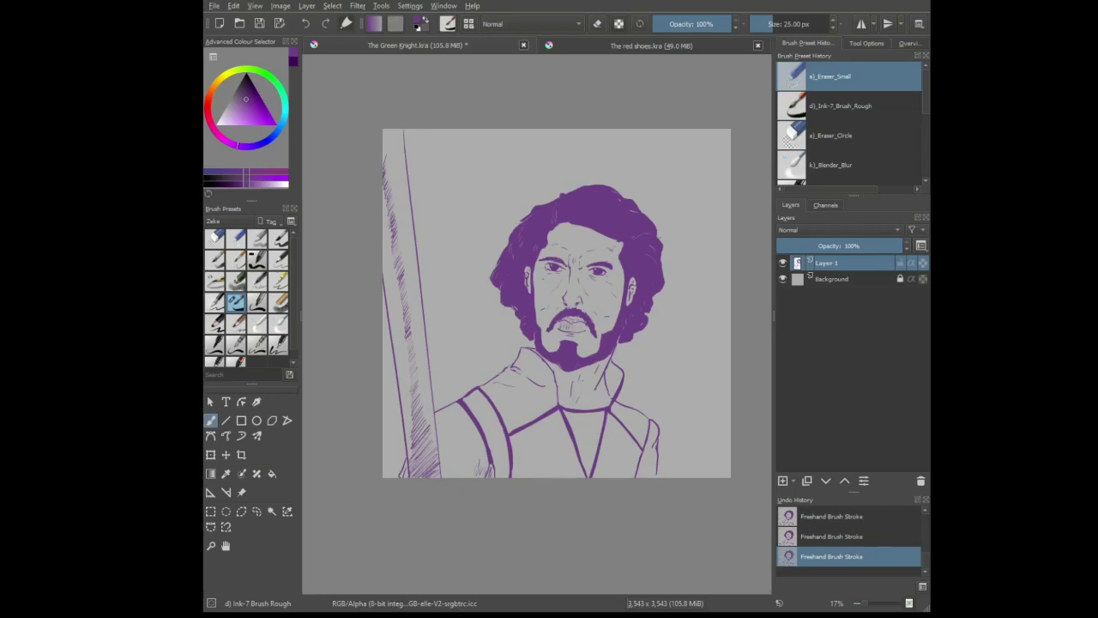
Draw a double curved arch in the background from the right side of the hair to the canvas's right edge
{"action": "mouse_move", "coordinate": [659, 237]}
{"action": "left_mouse_down"}
{"action": "mouse_move", "coordinate": [700, 228]}
{"action": "mouse_move", "coordinate": [724, 335]}
{"action": "left_mouse_up"}
{"action": "left_click", "coordinate": [310, 25]}
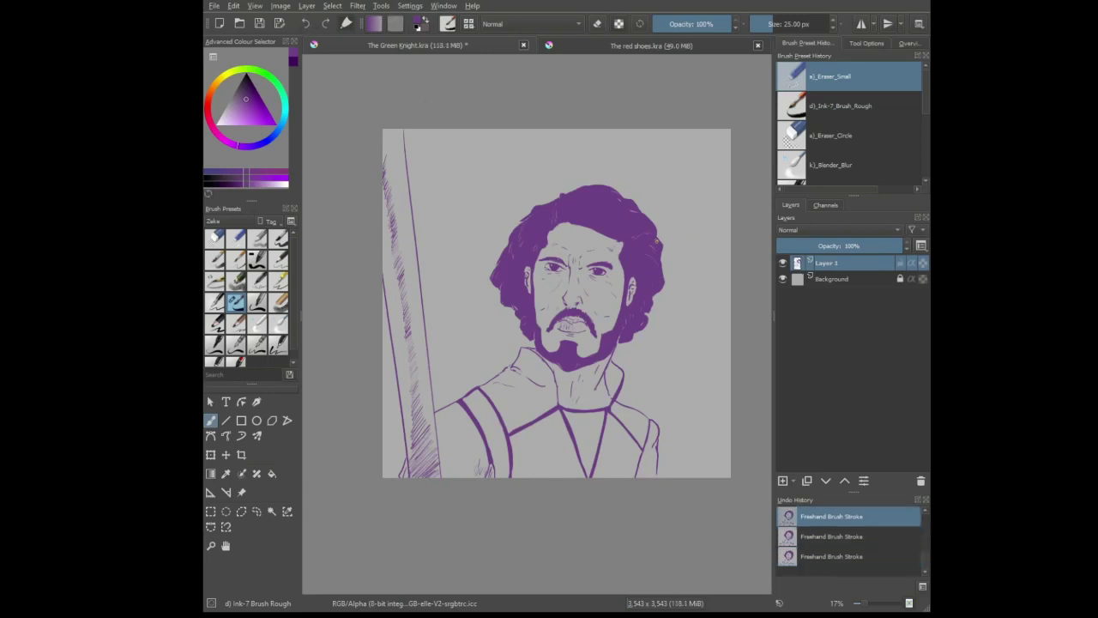
{"action": "mouse_move", "coordinate": [659, 239]}
{"action": "left_mouse_down"}
{"action": "mouse_move", "coordinate": [691, 220]}
{"action": "mouse_move", "coordinate": [734, 236]}
{"action": "left_mouse_up"}
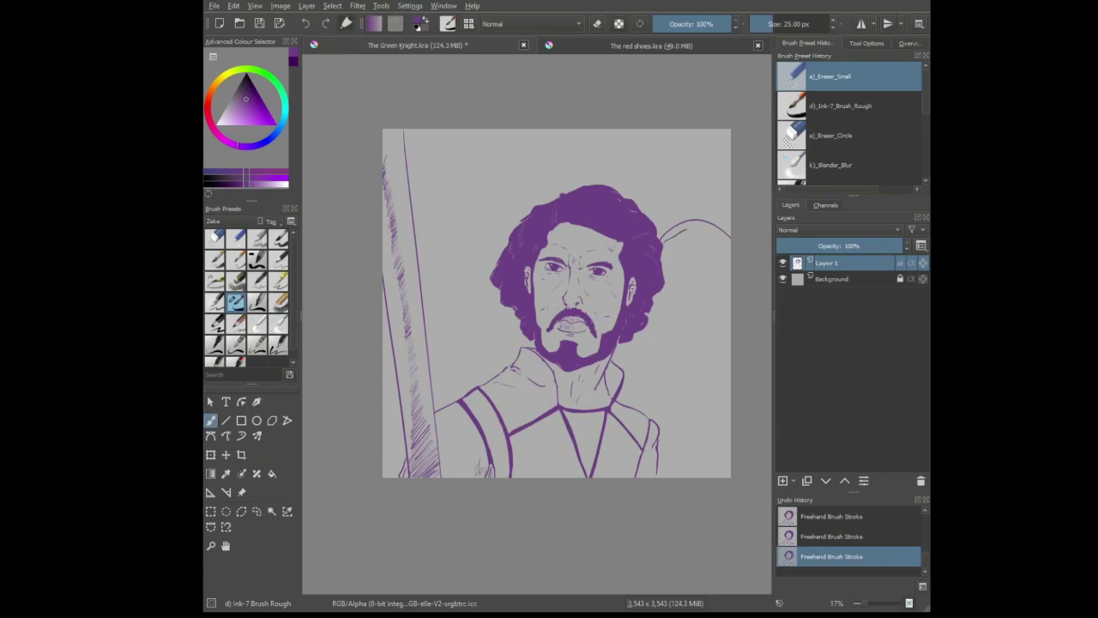
{"action": "left_click_drag", "start_coordinate": [704, 230], "coordinate": [735, 272]}
Draw background column lines between the hair and right-hand shoulder plus a tall round-topped outline beside them, erasing the overlap with the garment
{"action": "left_click_drag", "start_coordinate": [638, 341], "coordinate": [640, 424]}
{"action": "left_click_drag", "start_coordinate": [632, 336], "coordinate": [631, 408]}
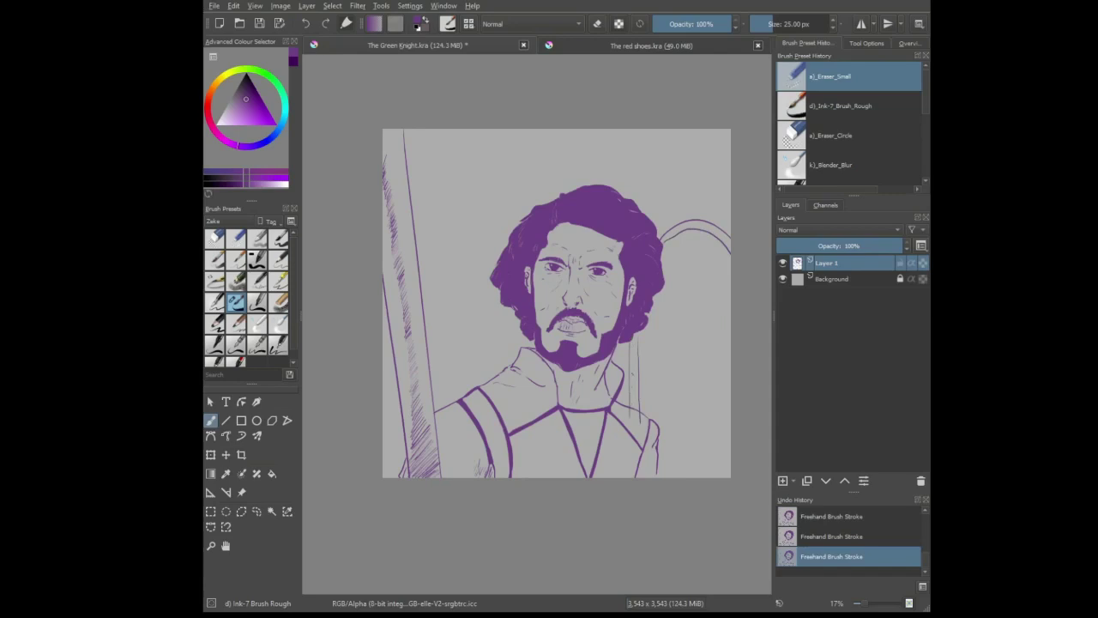
{"action": "left_click", "coordinate": [598, 24]}
{"action": "key", "text": "e"}
{"action": "left_click_drag", "start_coordinate": [639, 334], "coordinate": [636, 353]}
{"action": "left_click_drag", "start_coordinate": [666, 290], "coordinate": [676, 456]}
Scatter short, roughly horizontal texture strokes over the background wall around the figure and the arch
{"action": "mouse_move", "coordinate": [687, 449]}
{"action": "left_mouse_down"}
{"action": "mouse_move", "coordinate": [712, 446]}
{"action": "mouse_move", "coordinate": [691, 403]}
{"action": "mouse_move", "coordinate": [691, 343]}
{"action": "left_mouse_up"}
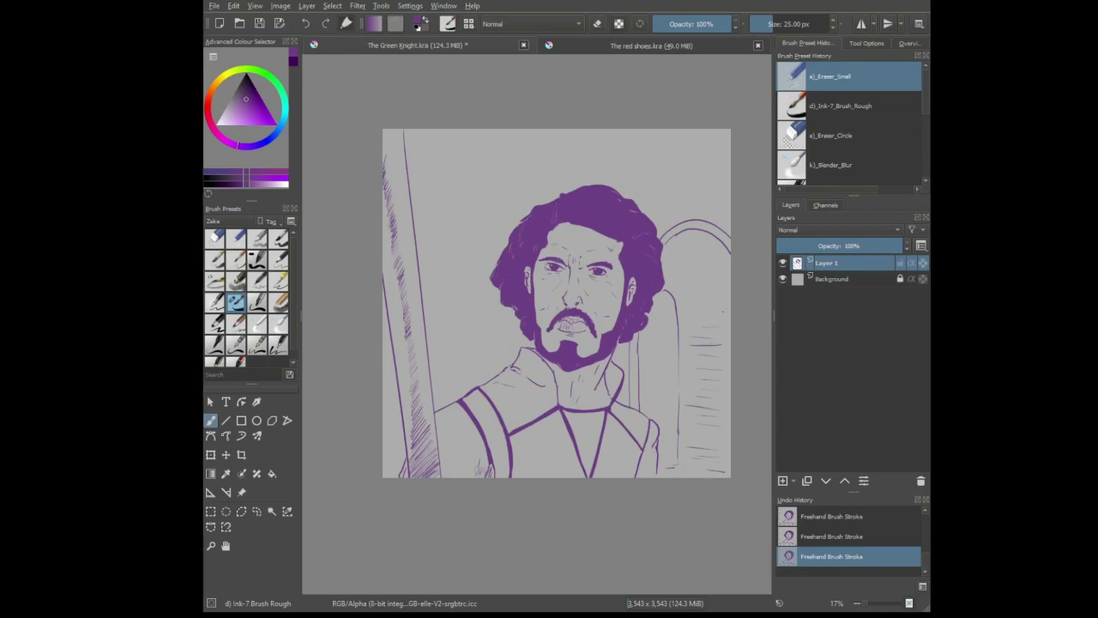
{"action": "left_click_drag", "start_coordinate": [725, 304], "coordinate": [711, 301]}
{"action": "left_click_drag", "start_coordinate": [443, 354], "coordinate": [479, 354]}
{"action": "mouse_move", "coordinate": [471, 316]}
{"action": "left_mouse_down"}
{"action": "mouse_move", "coordinate": [494, 317]}
{"action": "mouse_move", "coordinate": [482, 314]}
{"action": "left_mouse_up"}
{"action": "left_click_drag", "start_coordinate": [441, 197], "coordinate": [421, 195]}
{"action": "left_click_drag", "start_coordinate": [518, 197], "coordinate": [504, 197]}
{"action": "left_click_drag", "start_coordinate": [517, 157], "coordinate": [474, 155]}
{"action": "left_click_drag", "start_coordinate": [694, 207], "coordinate": [666, 211]}
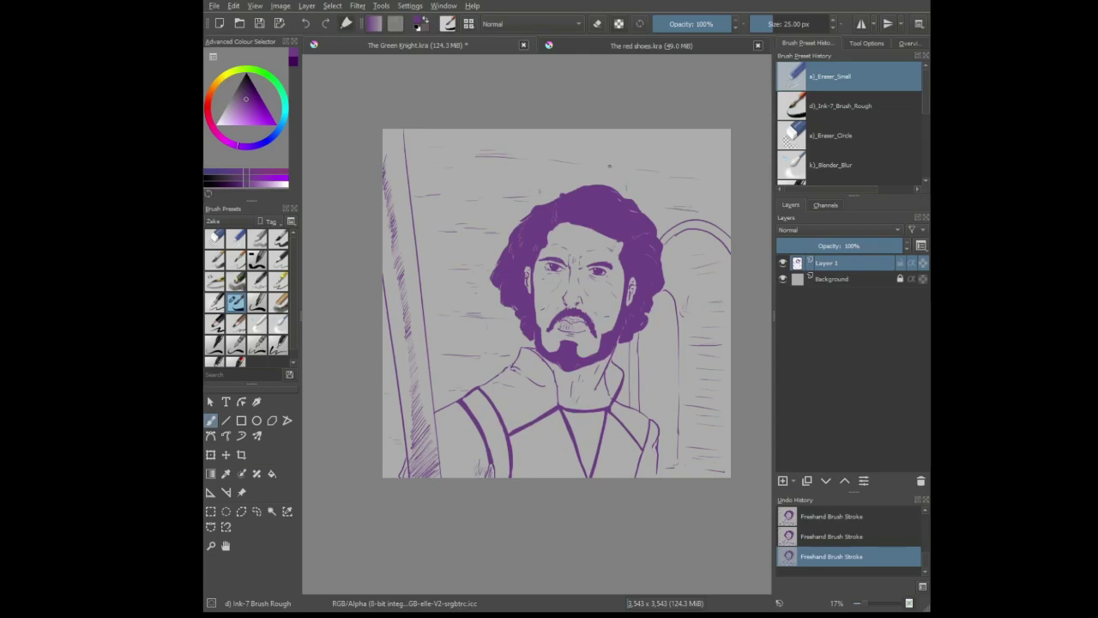
{"action": "left_click_drag", "start_coordinate": [700, 166], "coordinate": [683, 167]}
Add a new paint layer above Layer 1 and hide the line art on Layer 1
{"action": "key", "text": "e"}
{"action": "key", "text": "Insert"}
{"action": "left_click", "coordinate": [260, 25]}
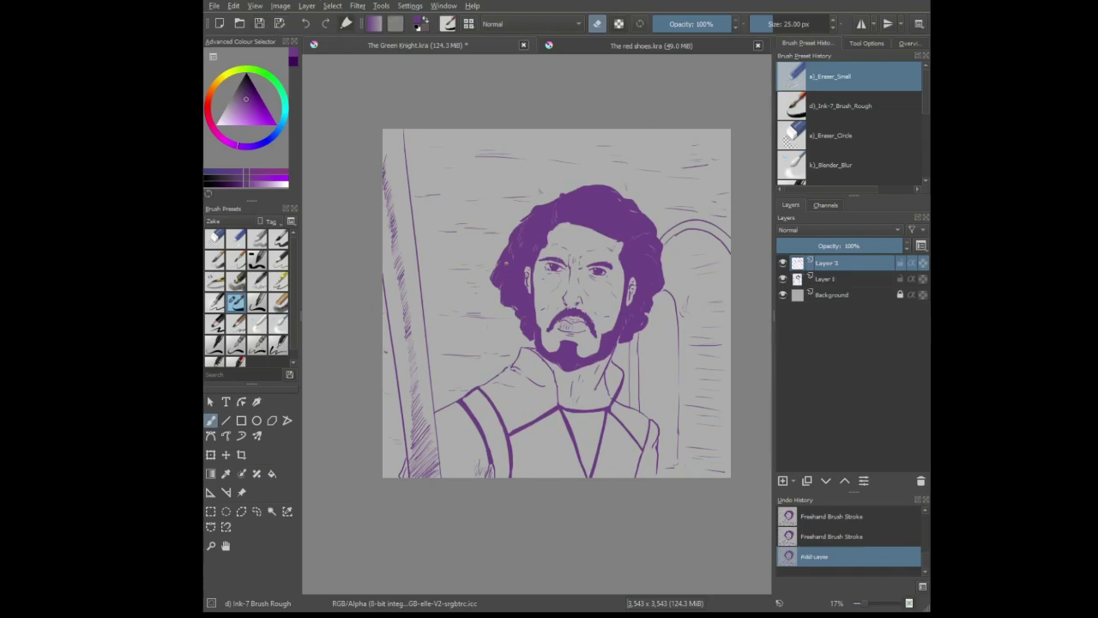
{"action": "left_click", "coordinate": [783, 279]}
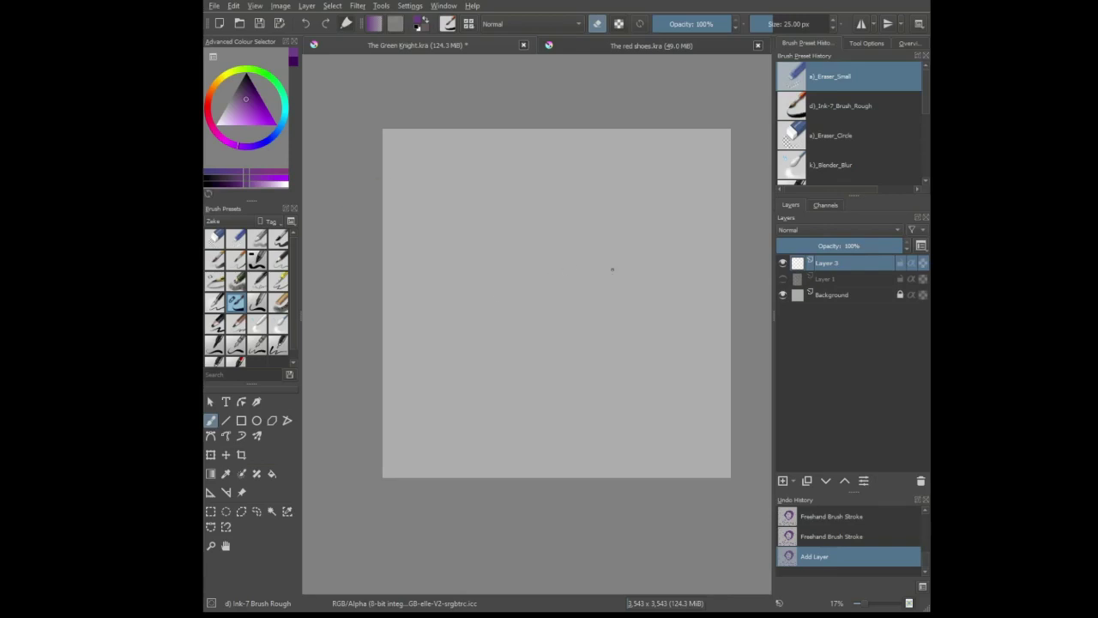
{"action": "left_click", "coordinate": [550, 292]}
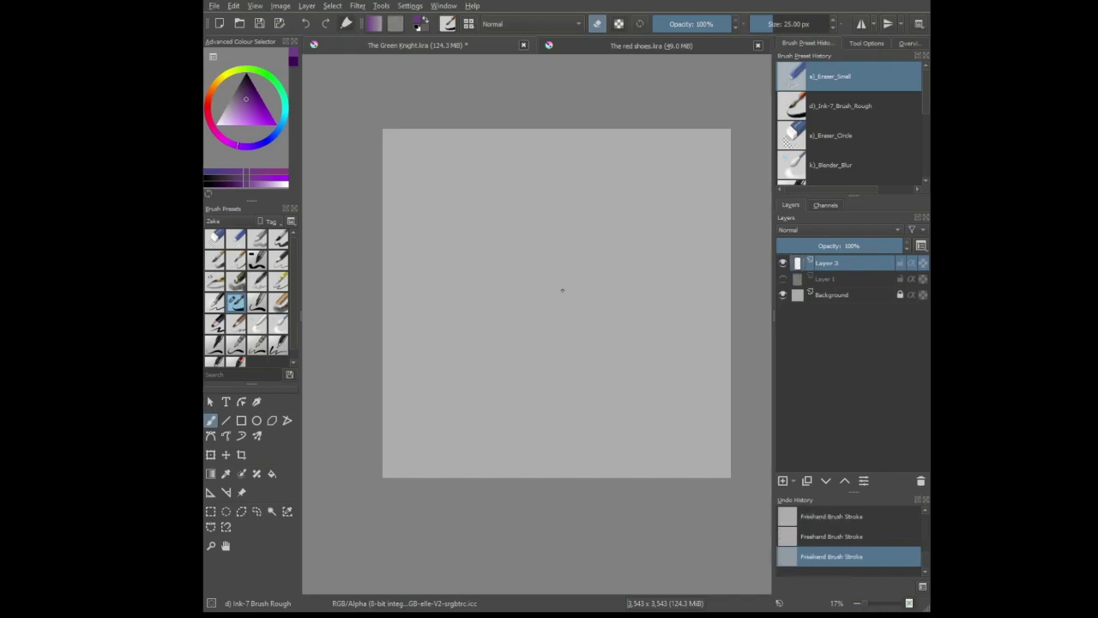
Turn off eraser mode and ink a small rider's dark-haired head, shoulder cape and long cloak falling to the foot, just below the canvas centre
{"action": "left_click", "coordinate": [598, 28]}
{"action": "left_click_drag", "start_coordinate": [557, 287], "coordinate": [565, 288]}
{"action": "left_click_drag", "start_coordinate": [557, 295], "coordinate": [563, 298]}
{"action": "left_click_drag", "start_coordinate": [573, 322], "coordinate": [595, 323]}
{"action": "mouse_move", "coordinate": [579, 324]}
{"action": "left_mouse_down"}
{"action": "mouse_move", "coordinate": [590, 328]}
{"action": "mouse_move", "coordinate": [546, 324]}
{"action": "mouse_move", "coordinate": [554, 310]}
{"action": "mouse_move", "coordinate": [616, 417]}
{"action": "mouse_move", "coordinate": [589, 400]}
{"action": "left_mouse_up"}
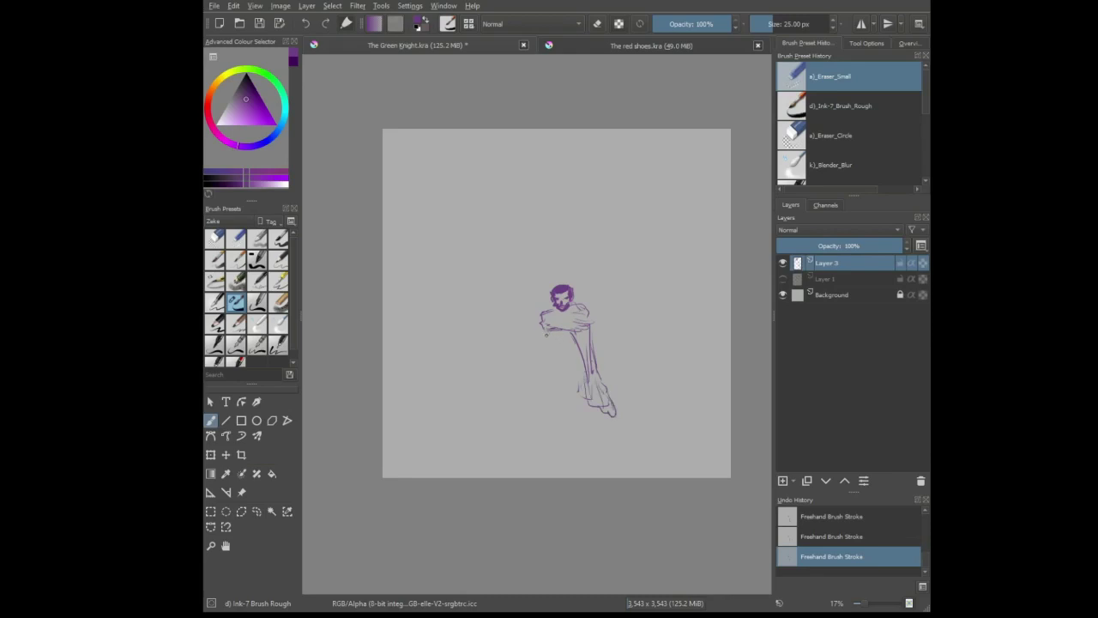
Draw the rider's arm and waist beneath the cape, and outline the horse's head with its ears to the left of the rider
{"action": "left_click_drag", "start_coordinate": [547, 334], "coordinate": [542, 358]}
{"action": "left_click_drag", "start_coordinate": [550, 348], "coordinate": [580, 365]}
{"action": "mouse_move", "coordinate": [529, 354]}
{"action": "left_mouse_down"}
{"action": "mouse_move", "coordinate": [545, 360]}
{"action": "mouse_move", "coordinate": [533, 340]}
{"action": "mouse_move", "coordinate": [497, 341]}
{"action": "mouse_move", "coordinate": [499, 382]}
{"action": "mouse_move", "coordinate": [513, 361]}
{"action": "left_mouse_up"}
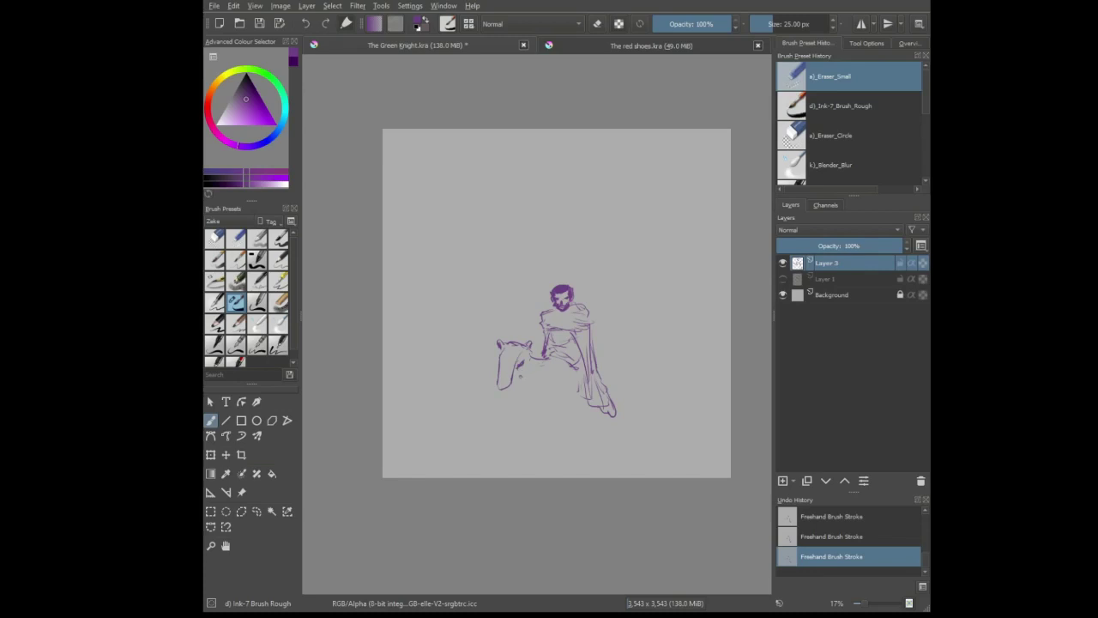
Complete the horse's muzzle and jaw and add the first neck lines behind its head
{"action": "left_click_drag", "start_coordinate": [518, 380], "coordinate": [514, 392]}
{"action": "left_click_drag", "start_coordinate": [503, 394], "coordinate": [517, 397]}
{"action": "left_click_drag", "start_coordinate": [523, 376], "coordinate": [536, 378]}
Outline the horse's chest and belly, and draw its two front legs down to the canvas's lower edge with hatched shading
{"action": "mouse_move", "coordinate": [530, 371]}
{"action": "left_mouse_down"}
{"action": "mouse_move", "coordinate": [539, 424]}
{"action": "mouse_move", "coordinate": [573, 424]}
{"action": "mouse_move", "coordinate": [558, 433]}
{"action": "left_mouse_up"}
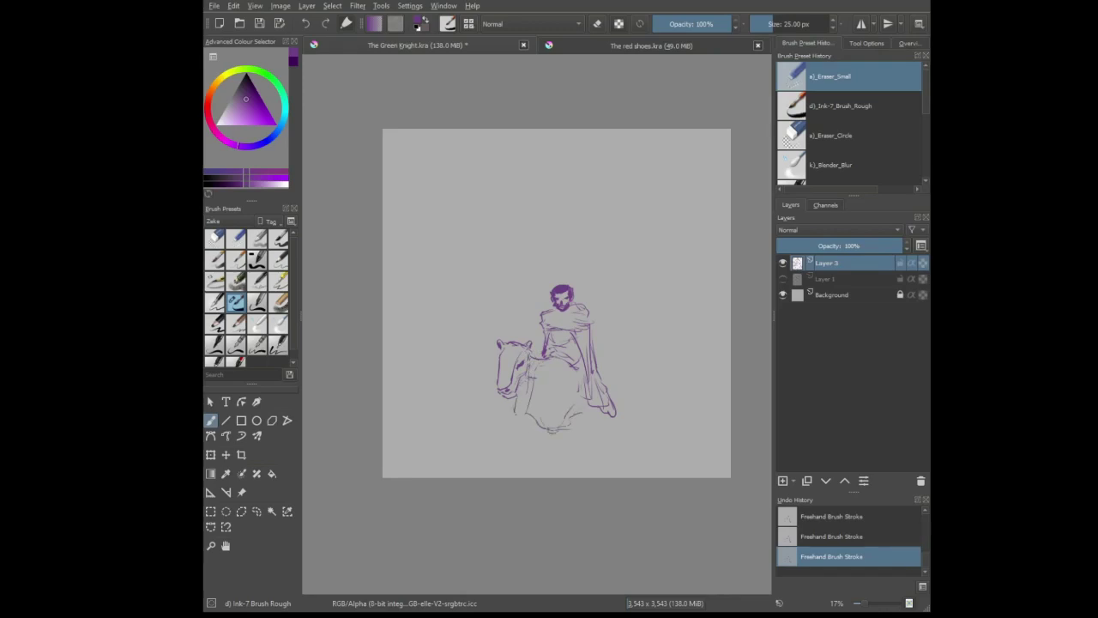
{"action": "mouse_move", "coordinate": [520, 399]}
{"action": "left_mouse_down"}
{"action": "mouse_move", "coordinate": [519, 473]}
{"action": "mouse_move", "coordinate": [525, 444]}
{"action": "mouse_move", "coordinate": [560, 459]}
{"action": "left_mouse_up"}
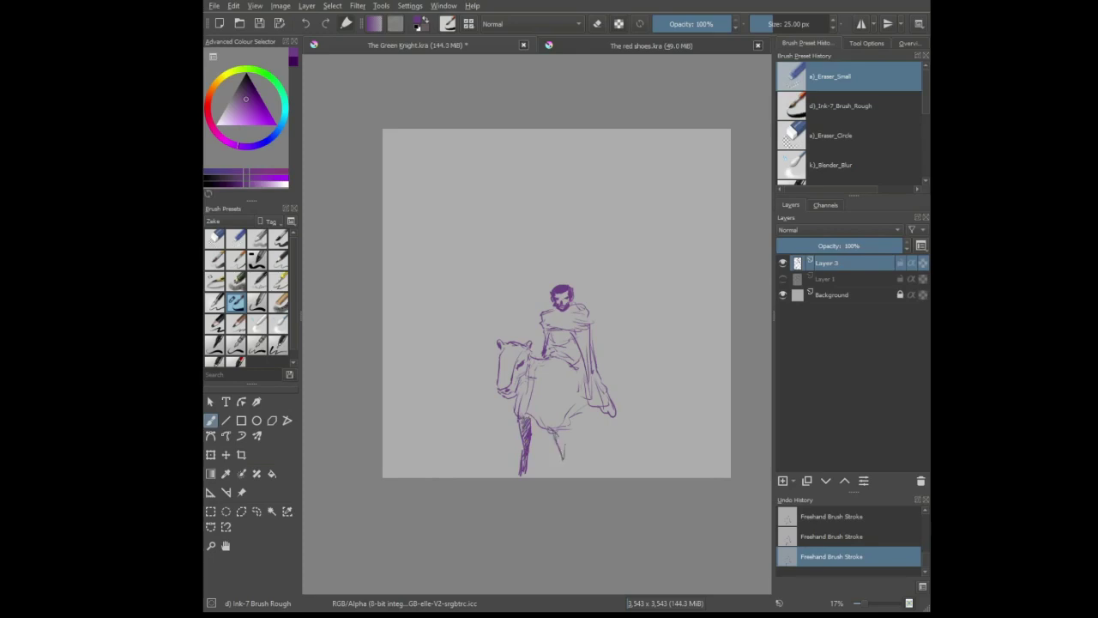
{"action": "left_click_drag", "start_coordinate": [570, 422], "coordinate": [564, 477]}
Move the whole horse and rider sketch up and slightly left with the Transform tool to free space below the legs
{"action": "left_click", "coordinate": [211, 455]}
{"action": "left_click_drag", "start_coordinate": [557, 424], "coordinate": [546, 387]}
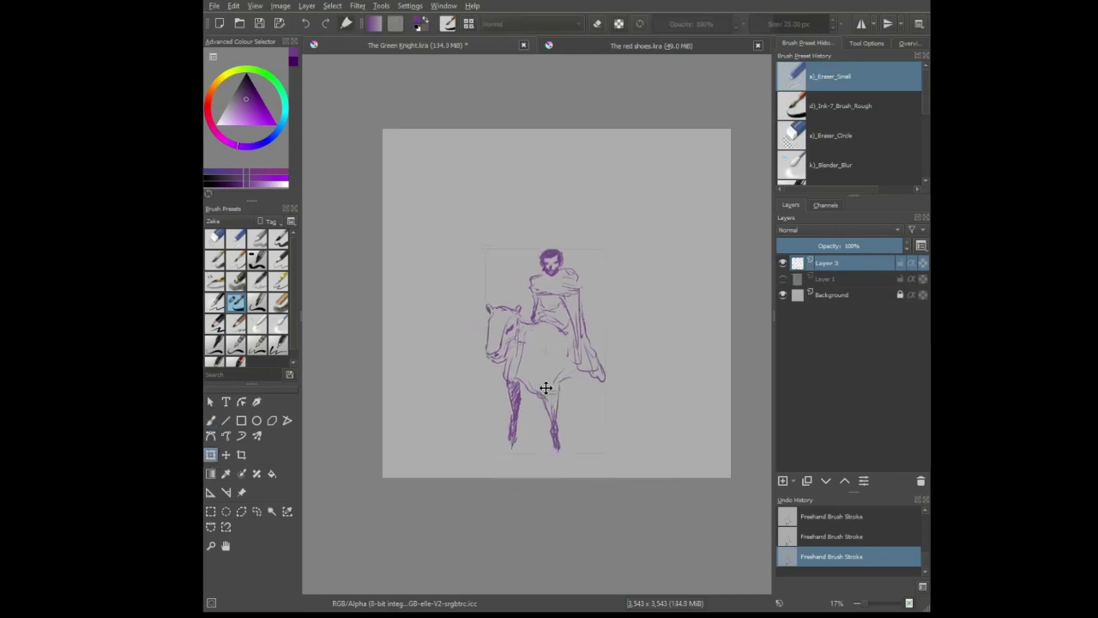
{"action": "key", "text": "b"}
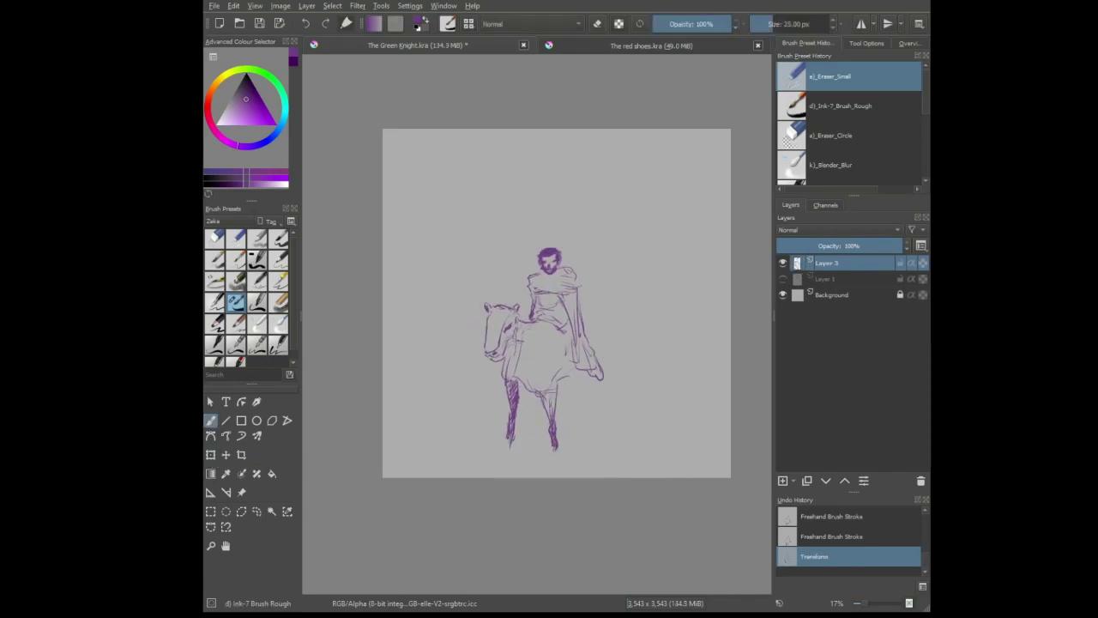
Extend both of the horse's front legs downward and draw their hooves near the canvas's lower edge
{"action": "left_click_drag", "start_coordinate": [552, 444], "coordinate": [554, 454]}
{"action": "left_click_drag", "start_coordinate": [556, 447], "coordinate": [560, 460]}
{"action": "left_click_drag", "start_coordinate": [557, 450], "coordinate": [559, 462]}
{"action": "left_click_drag", "start_coordinate": [507, 436], "coordinate": [501, 457]}
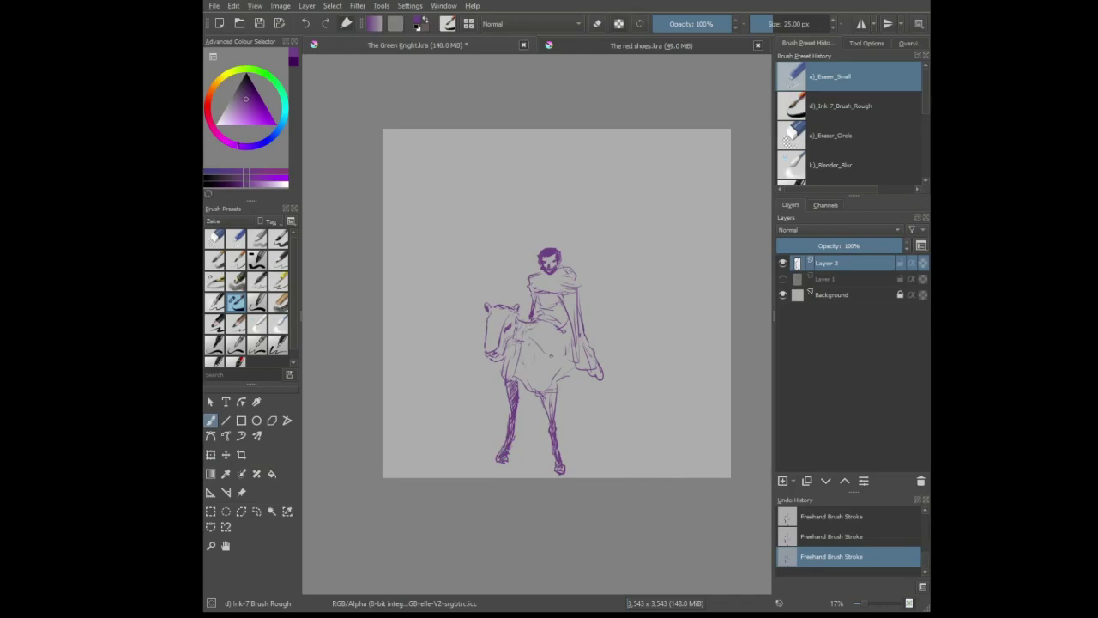
Draw the rider's bent leg over the horse's body, with lines running down below the cloak
{"action": "mouse_move", "coordinate": [543, 339]}
{"action": "left_mouse_down"}
{"action": "mouse_move", "coordinate": [556, 377]}
{"action": "mouse_move", "coordinate": [571, 364]}
{"action": "mouse_move", "coordinate": [556, 388]}
{"action": "mouse_move", "coordinate": [579, 390]}
{"action": "left_mouse_up"}
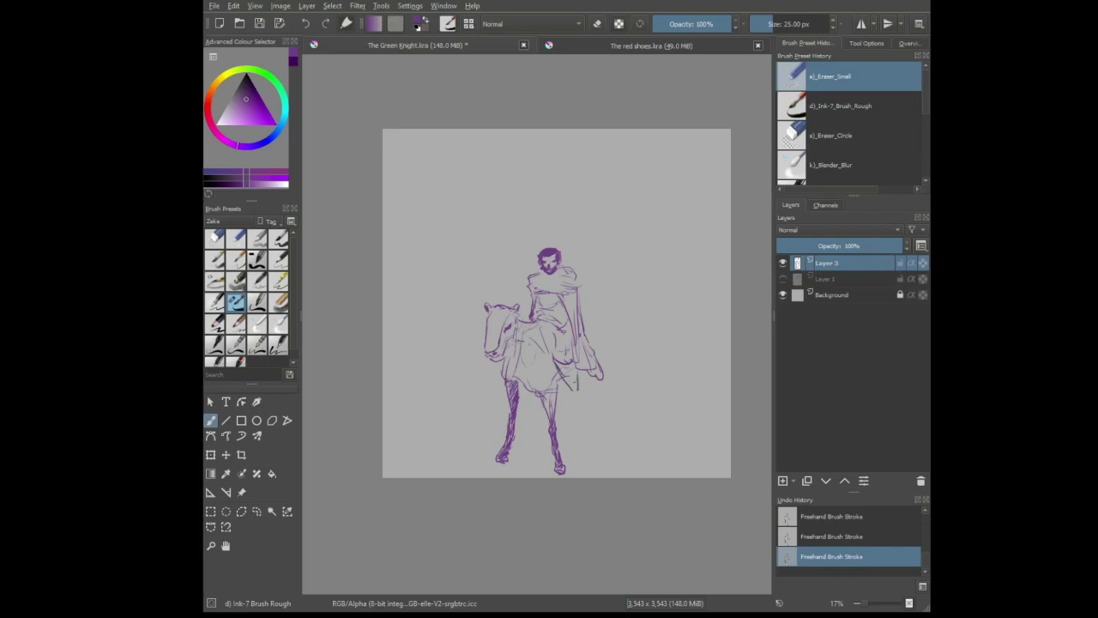